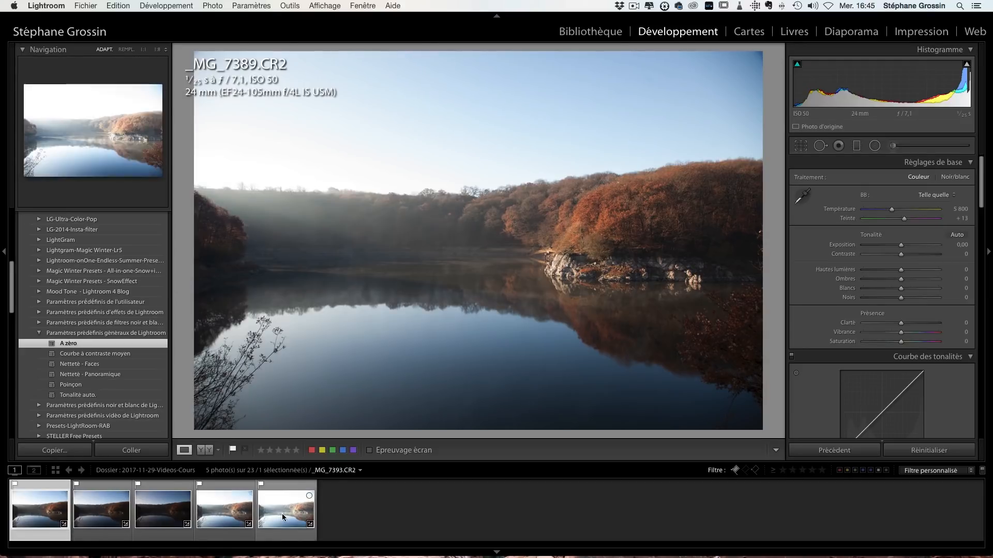
Review the bracketed shots _MG_7390 to _MG_7393 one by one in the Library module, checking each one's exposure compensation in the EXIF data
left_click(588, 32)
left_click(95, 514)
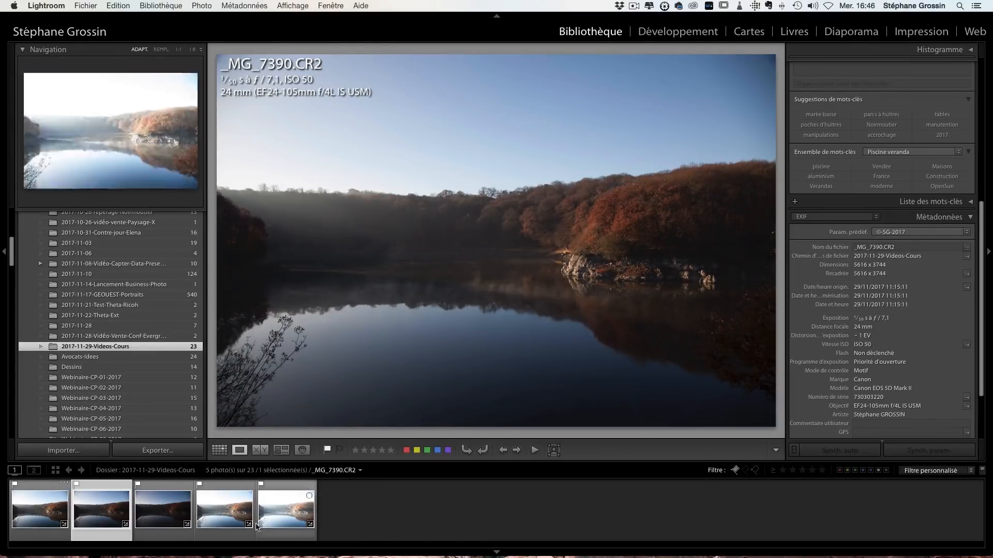
left_click(163, 512)
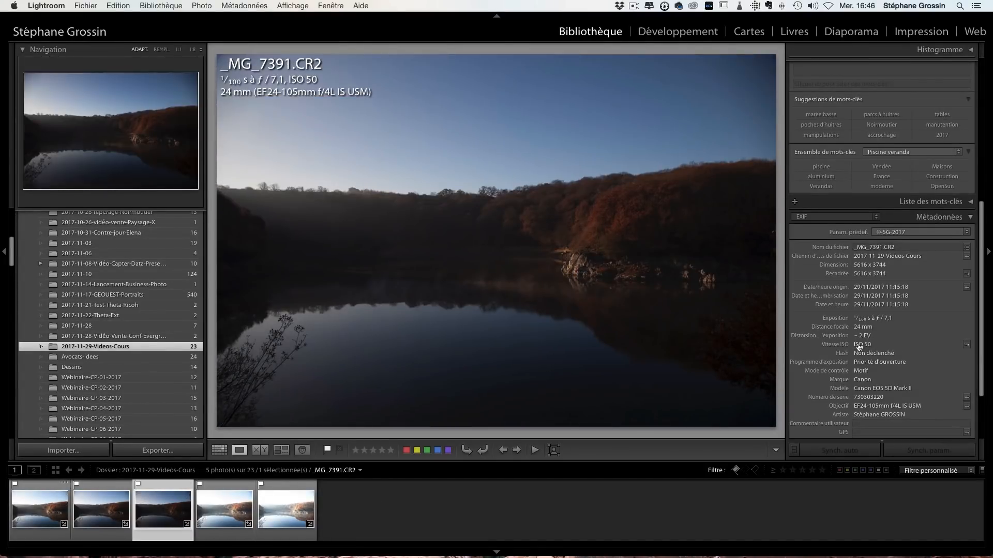
left_click(233, 524)
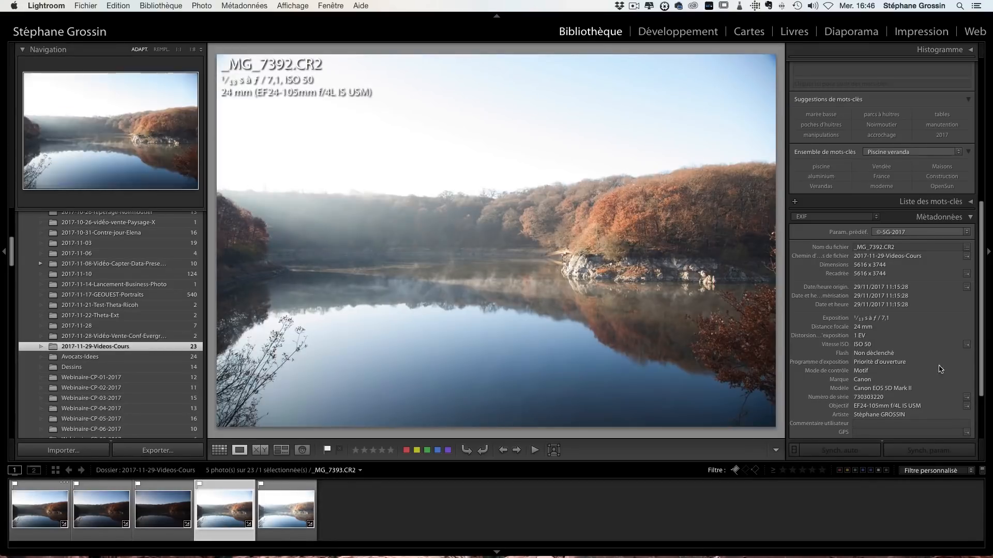
left_click(283, 504)
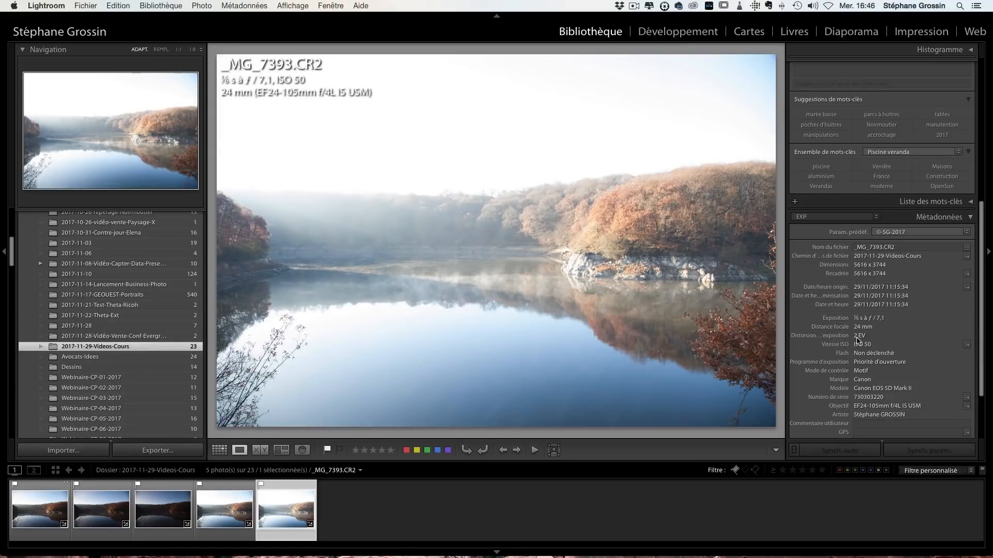
left_click(359, 514)
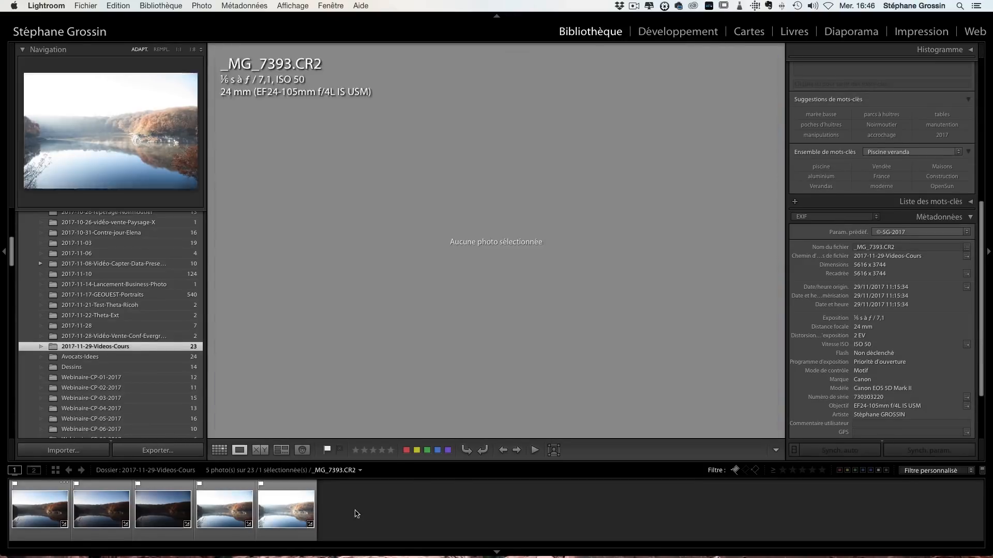
Merge the five bracketed lake photos into an HDR with automatic alignment, automatic tone, medium deghosting and the deghost overlay enabled
left_click(48, 527)
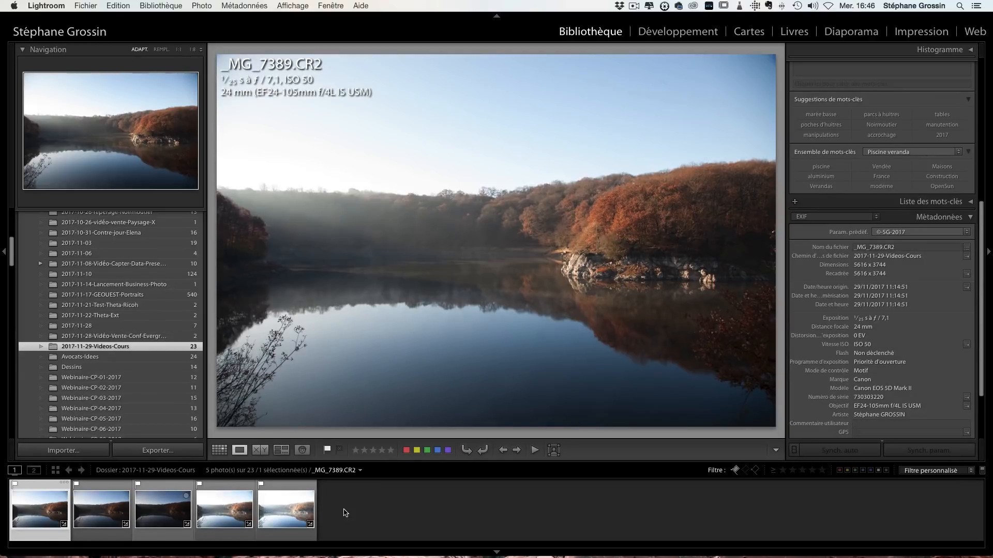
left_click(293, 512, "shift")
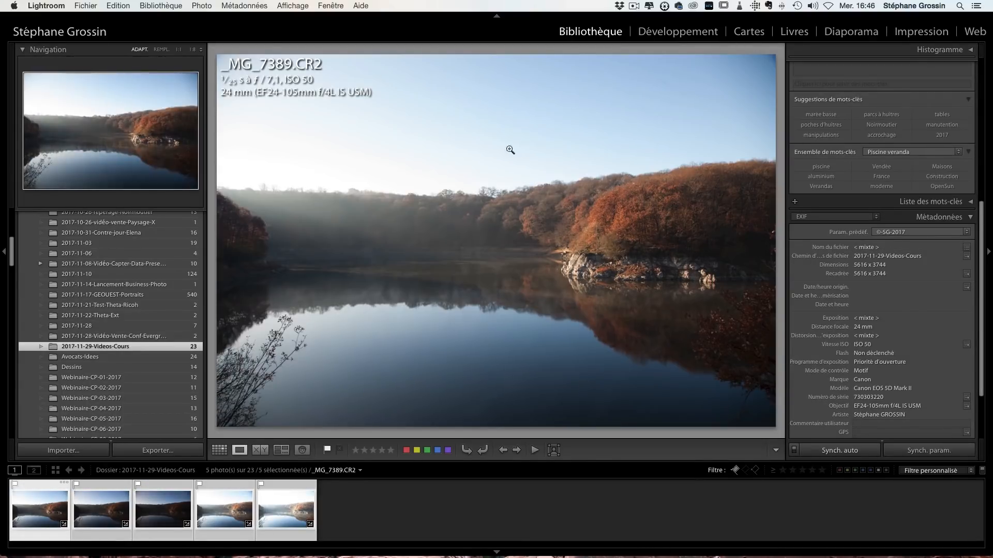
left_click(200, 6)
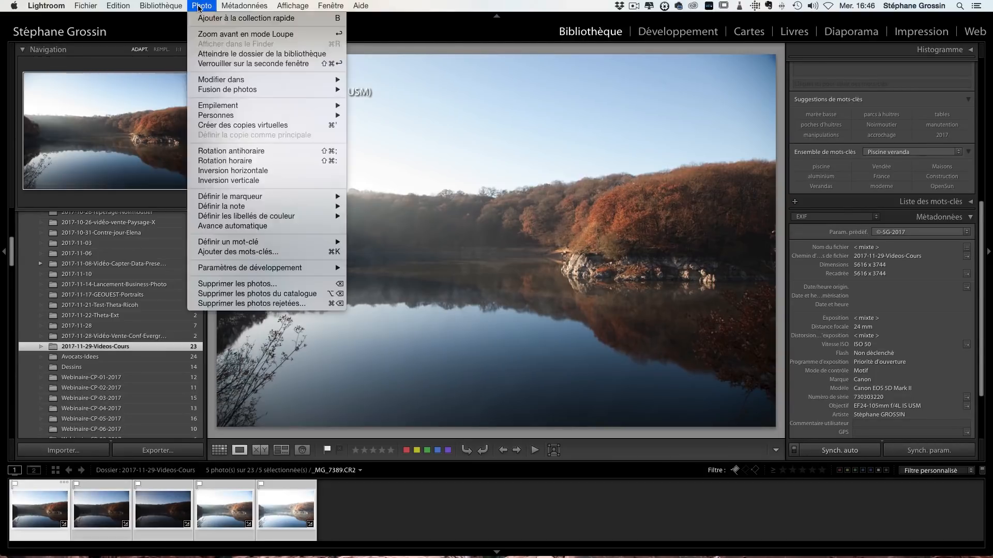
mouse_move(220, 81)
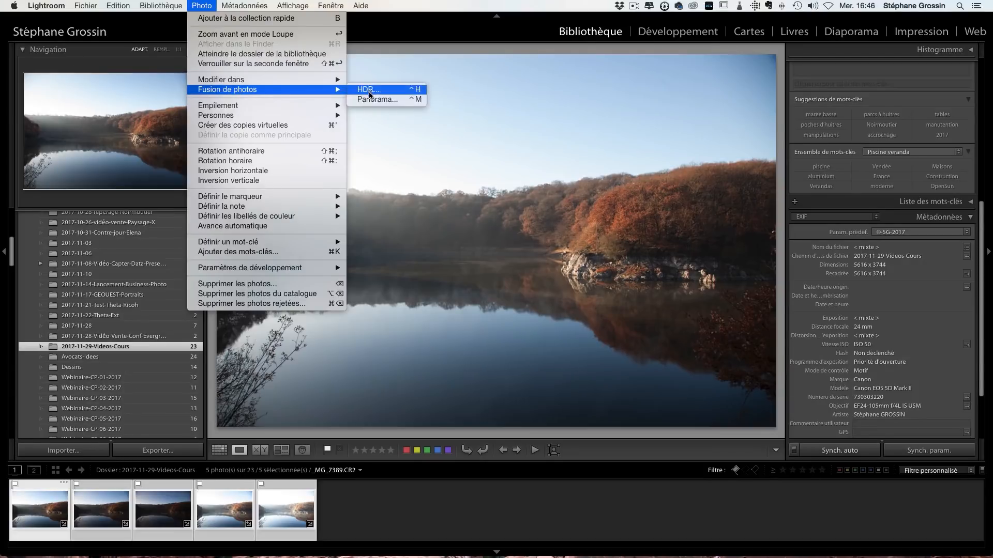
left_click(369, 89)
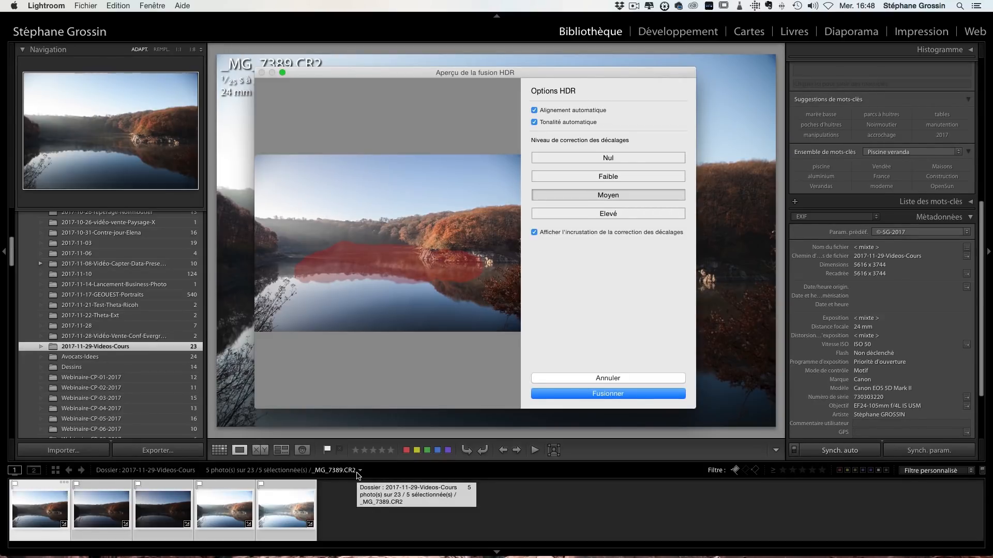
left_click(613, 393)
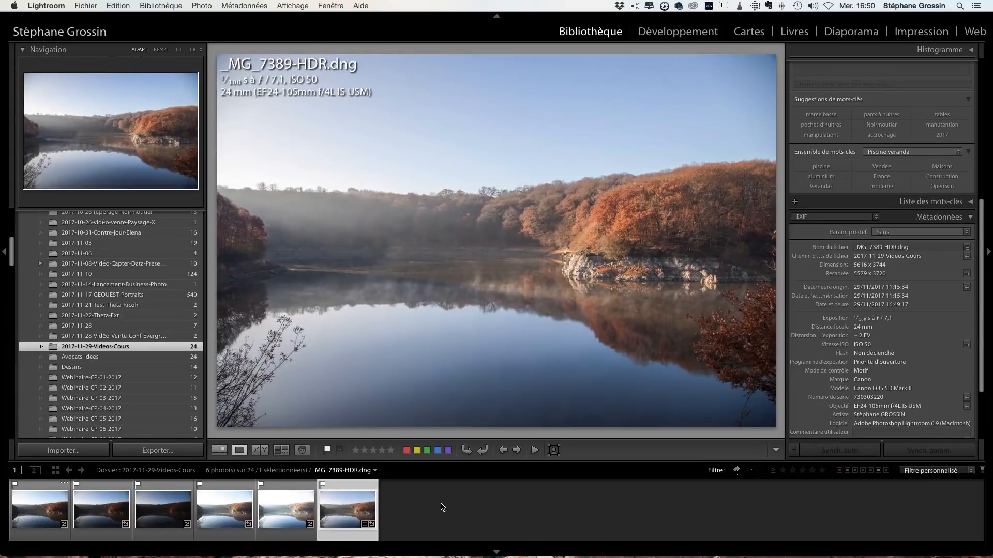
Compare the original _MG_7389.CR2 with the merged HDR photo, and open the original in the Develop module
left_click(40, 513)
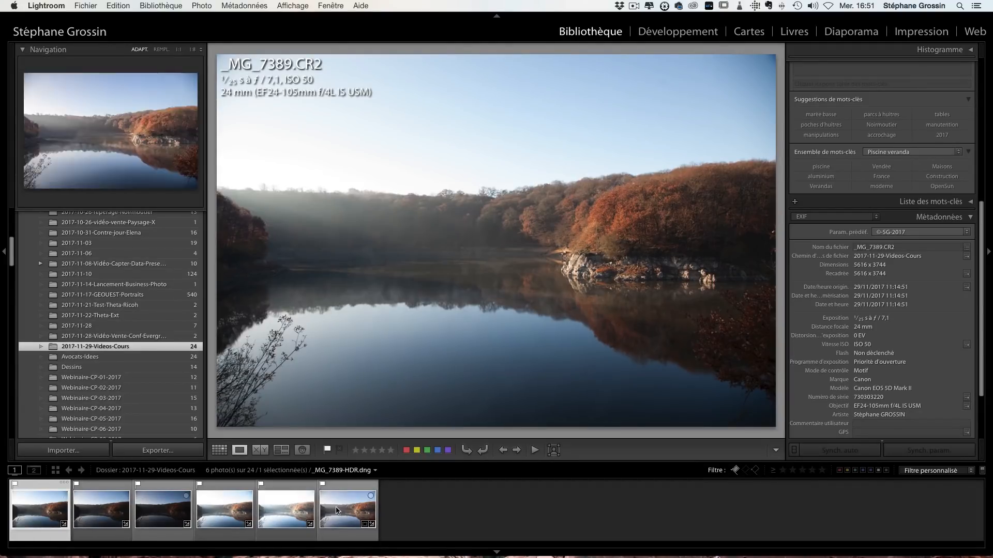
left_click(341, 509)
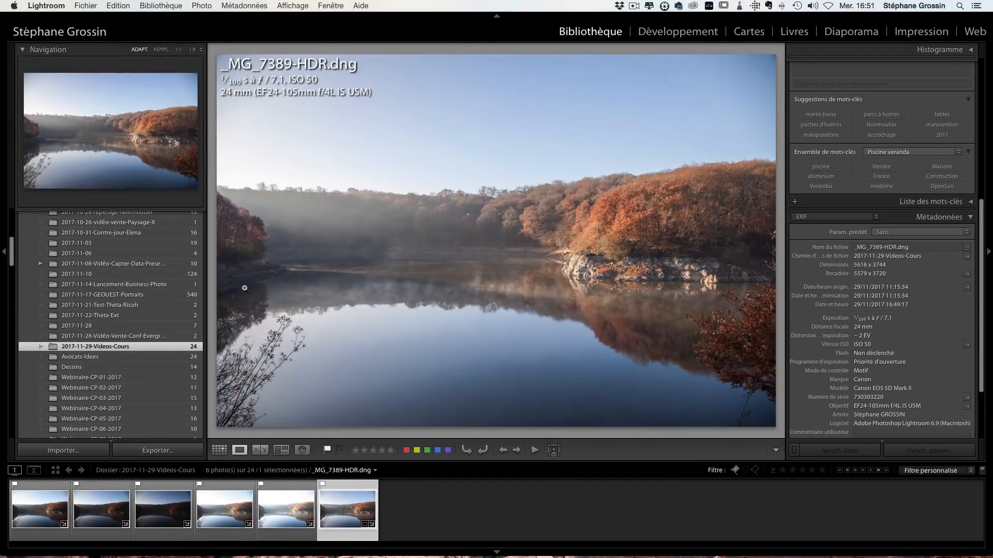
left_click(15, 492)
key("d")
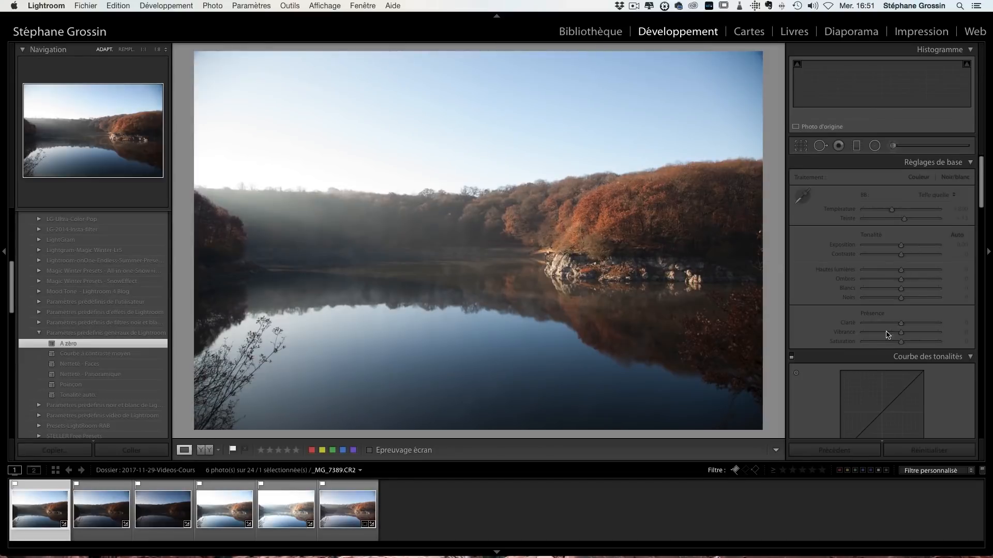
Open the merged HDR photo's basic adjustments and set its Exposure to −0.05
left_click(338, 509)
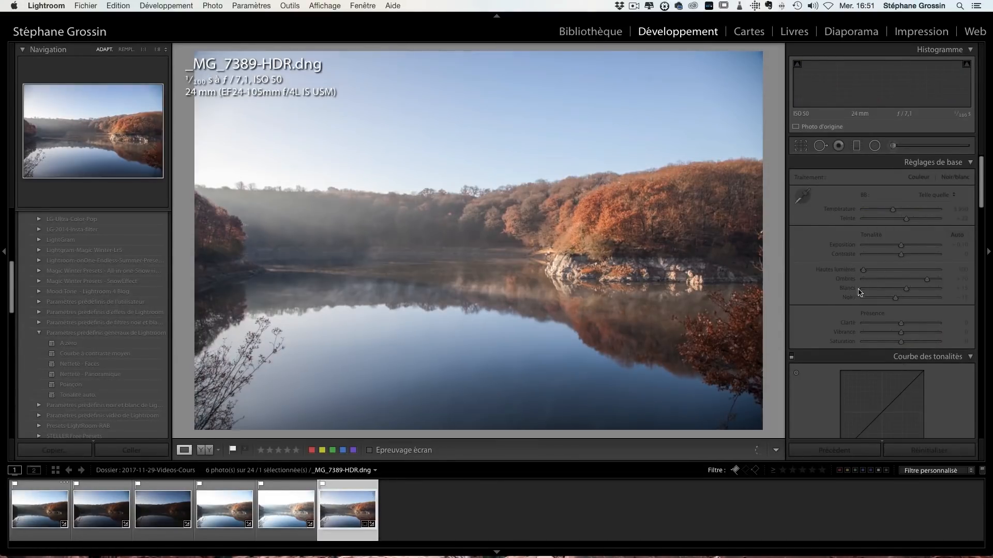
scroll(887, 307, "down", 2)
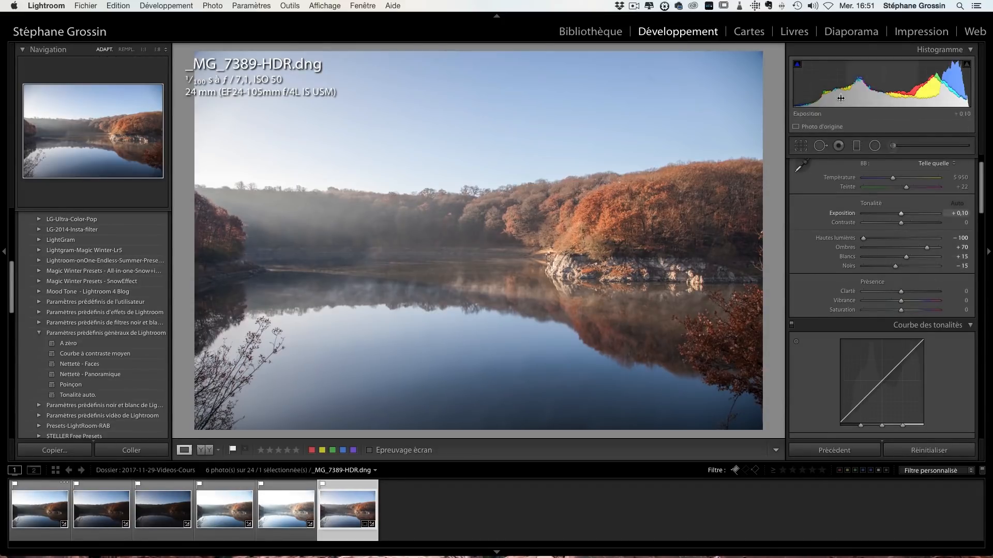
left_click_drag(901, 215, 900, 215)
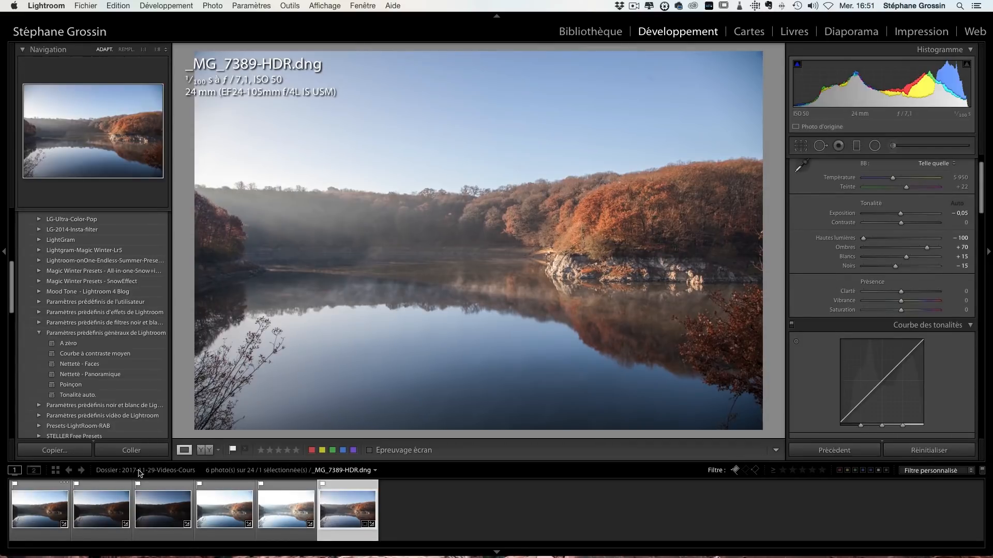
Lower the Highlights of the original _MG_7389.CR2 to −76
left_click(35, 506)
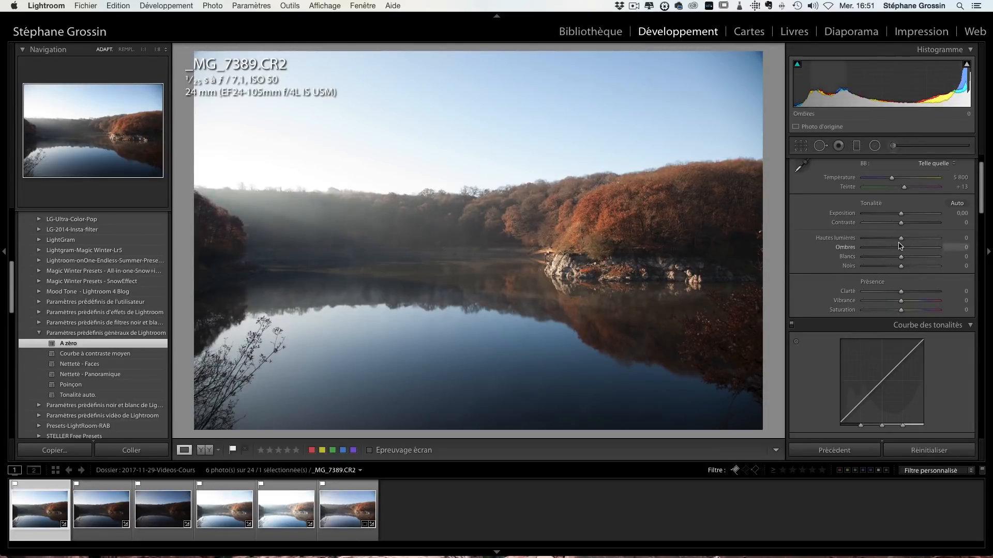
left_click_drag(901, 242, 899, 243)
left_click(881, 239)
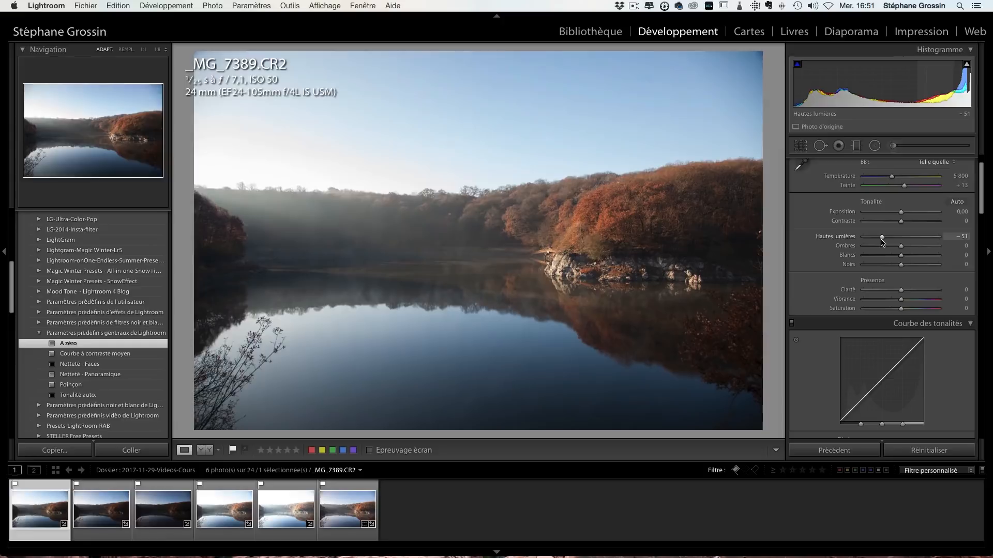
mouse_move(881, 242)
left_mouse_down()
mouse_move(860, 241)
mouse_move(873, 240)
left_mouse_up()
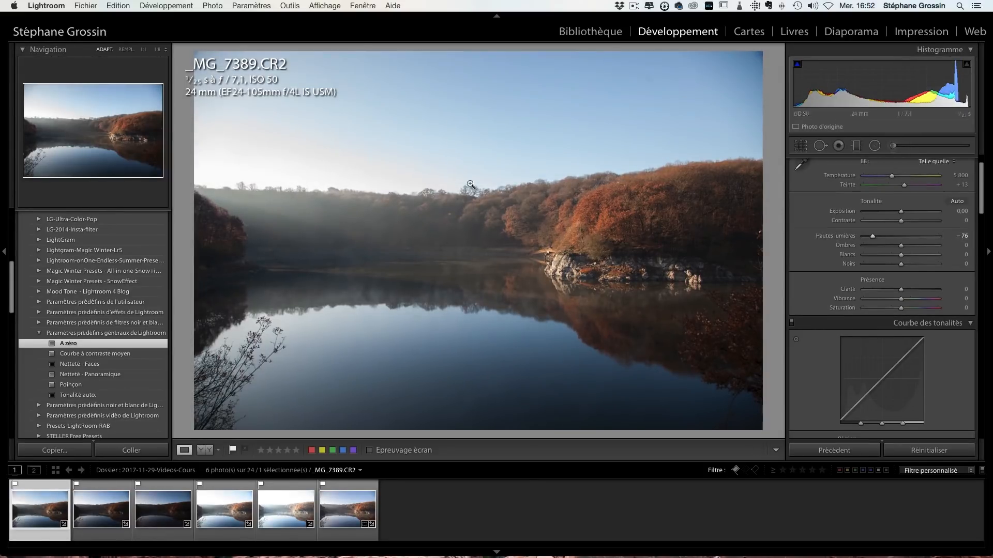
Test the HDR photo's exposure range by darkening Exposure to −7.75 and bringing it back close to neutral
left_click(336, 518)
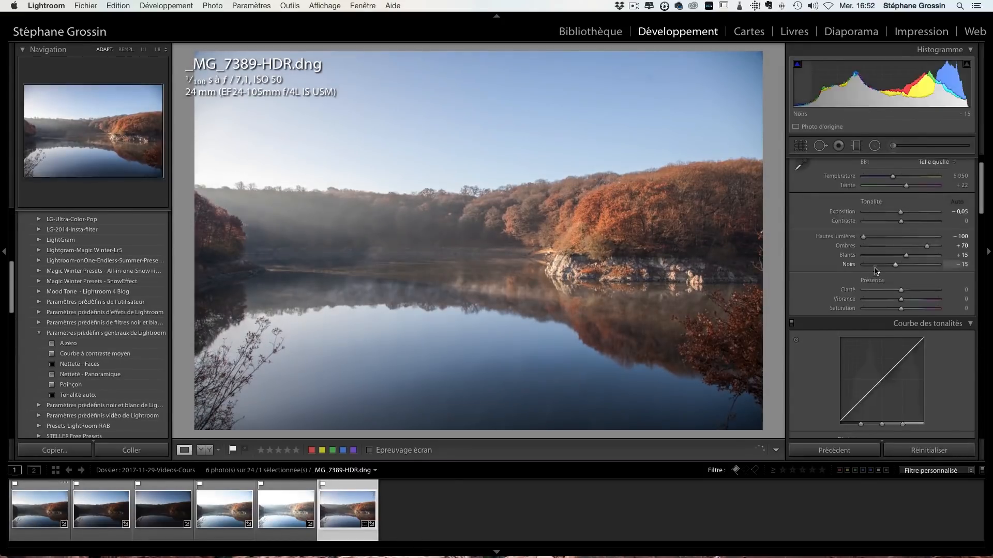
left_click(868, 246)
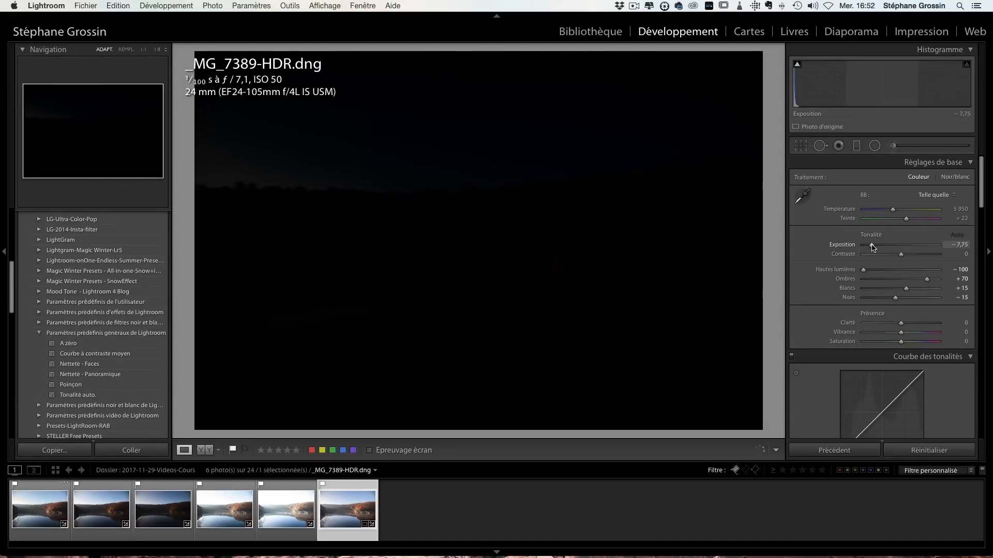
left_click_drag(876, 247, 898, 250)
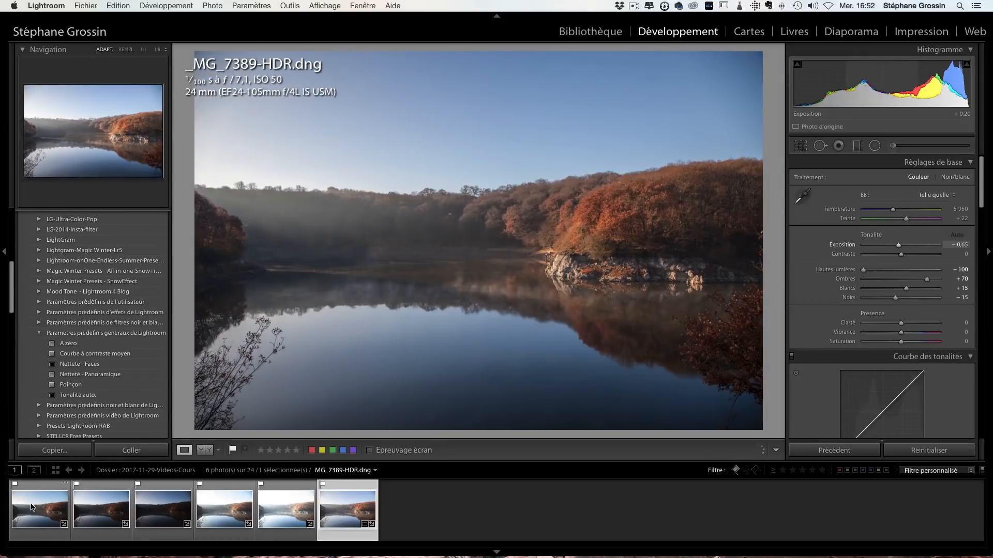
Try Exposure −2.62 on the original _MG_7389.CR2, and raise it back to −0.10
left_click(32, 507)
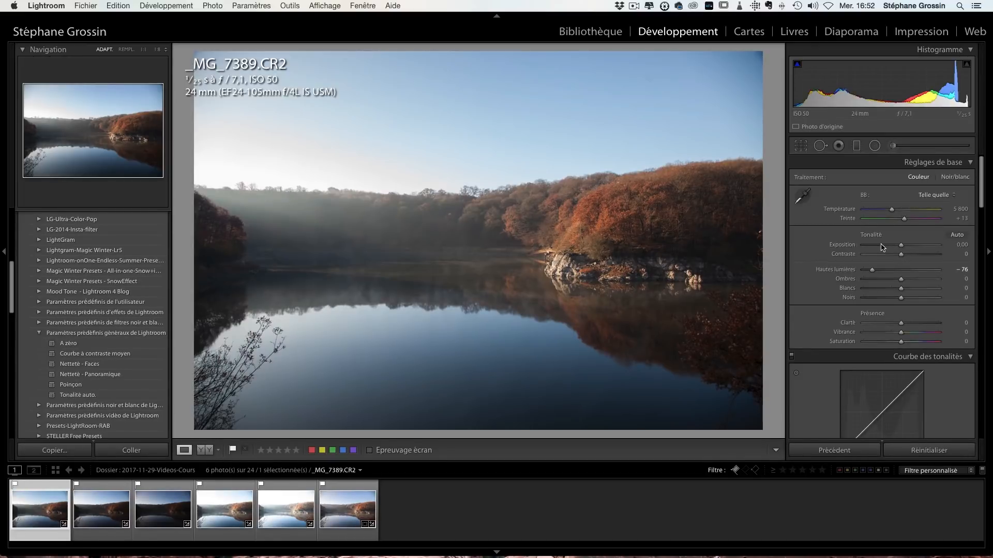
left_click(881, 247)
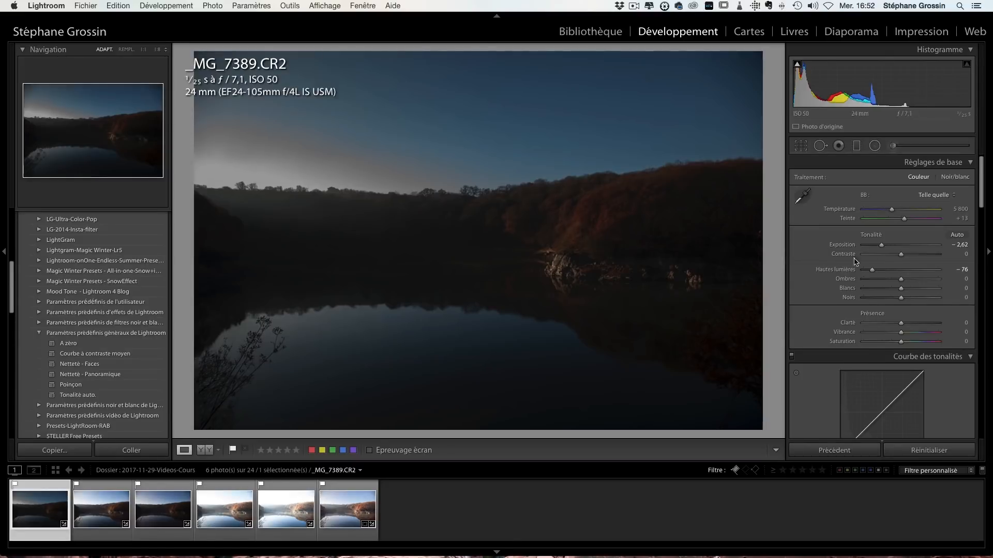
left_click(901, 246)
left_click_drag(902, 248, 900, 247)
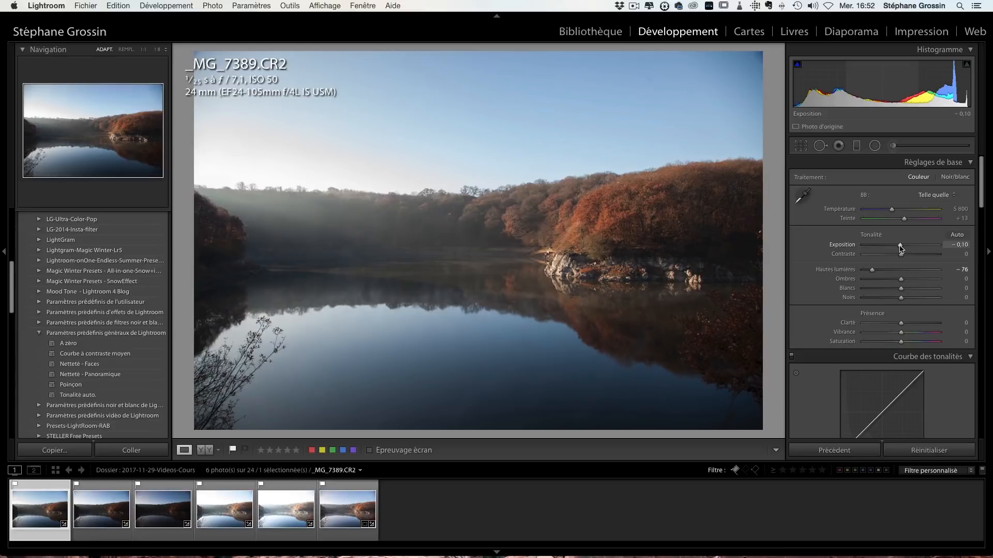
On the underexposed shot _MG_7390.CR2, set Exposure to −0.05 and raise Shadows to +90
left_click(101, 519)
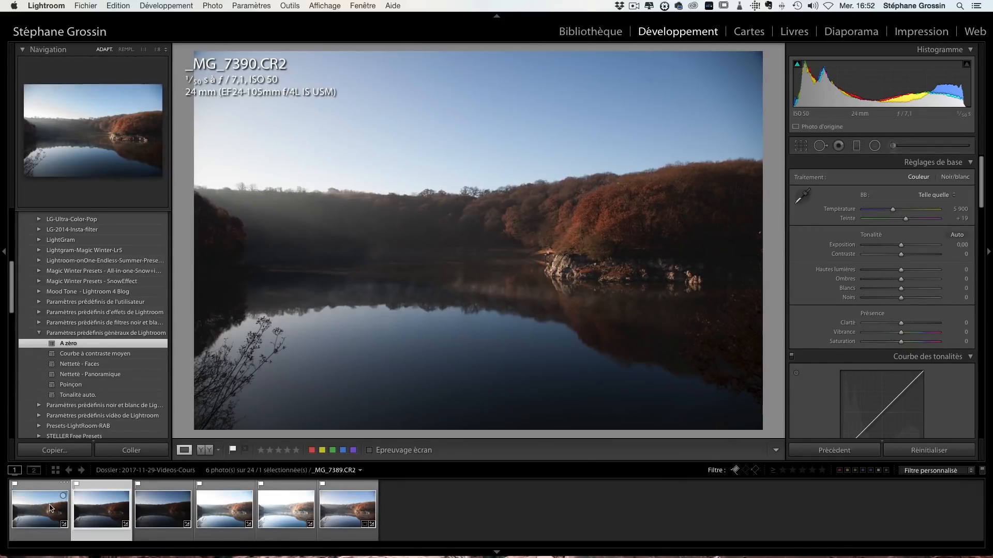
left_click_drag(901, 245, 935, 281)
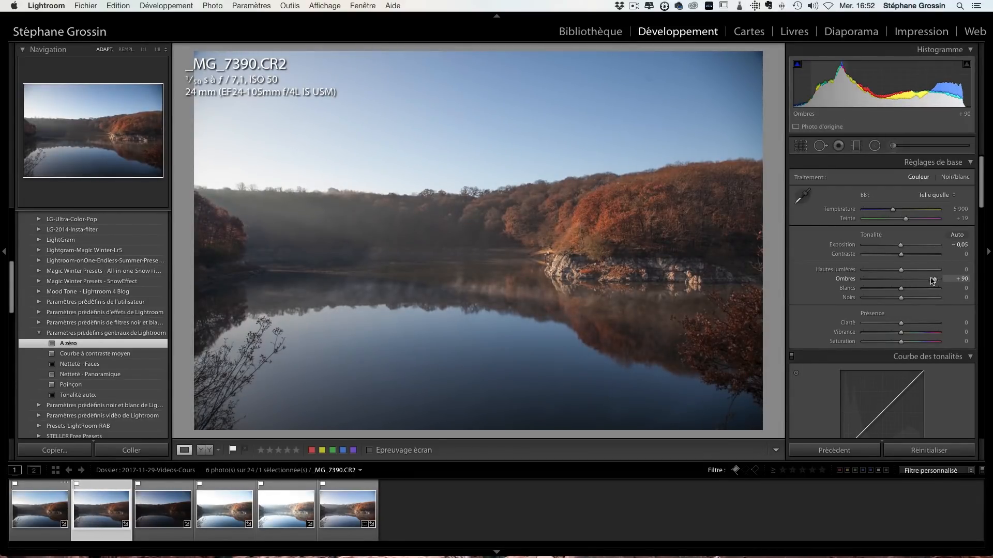
Set _MG_7390's luminance noise reduction to 38 and colour noise reduction to 40, and enable chromatic aberration removal, checking the shoreline close up
left_click(220, 273)
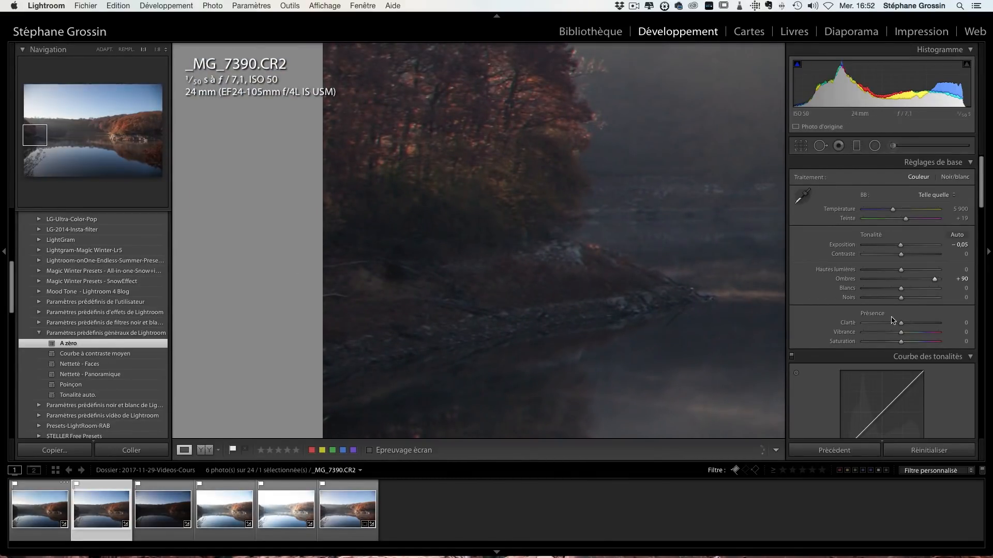
scroll(891, 320, "down", 15)
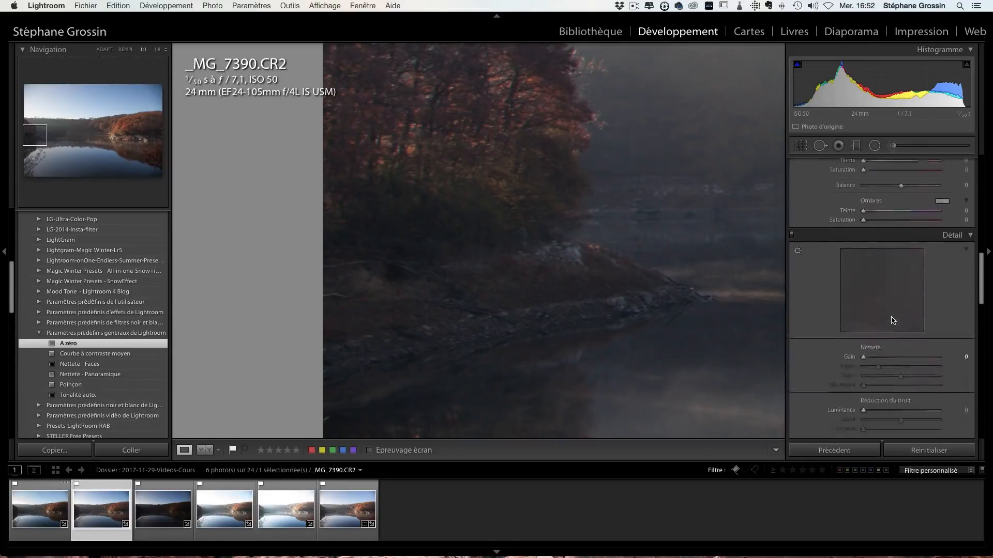
scroll(891, 320, "down", 3)
left_click(892, 308)
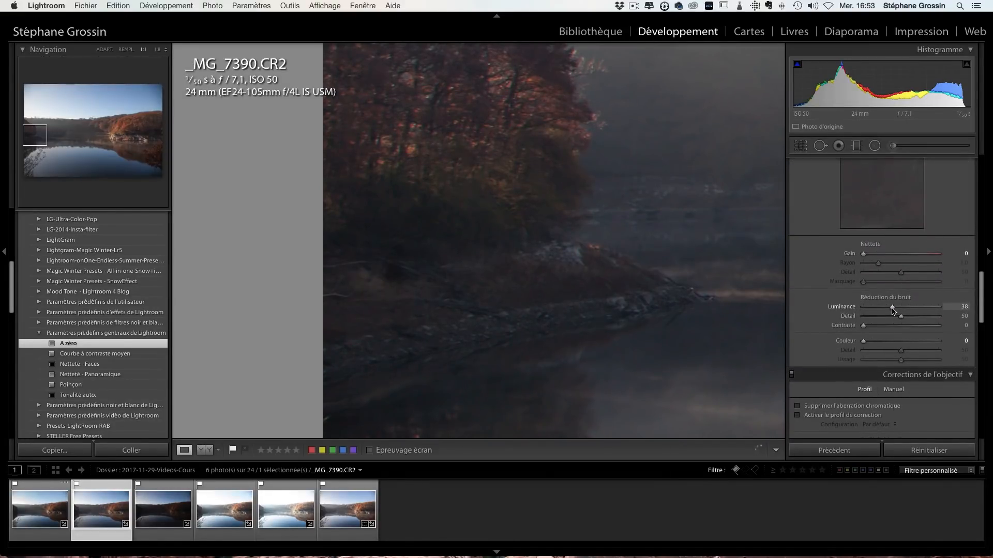
left_click(894, 341)
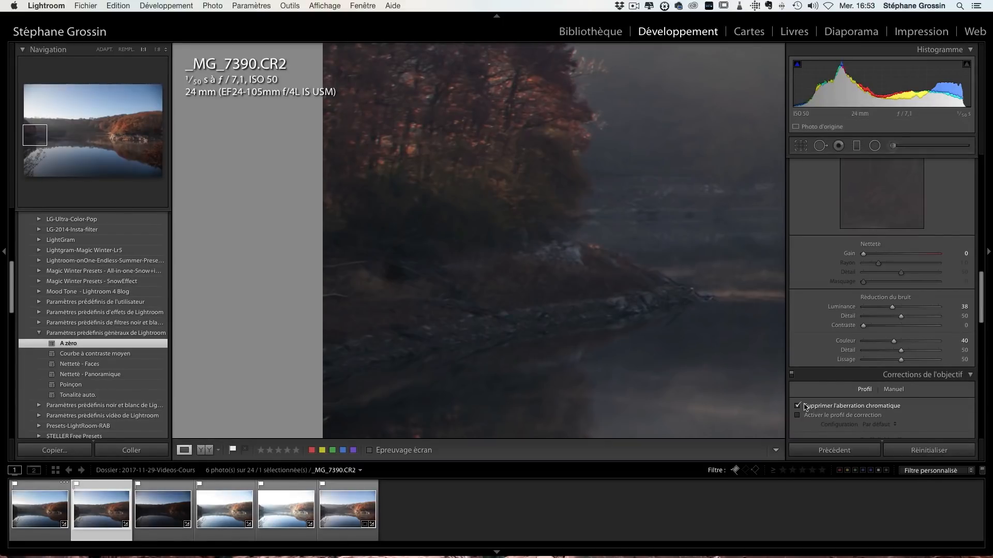
scroll(843, 308, "up", 10)
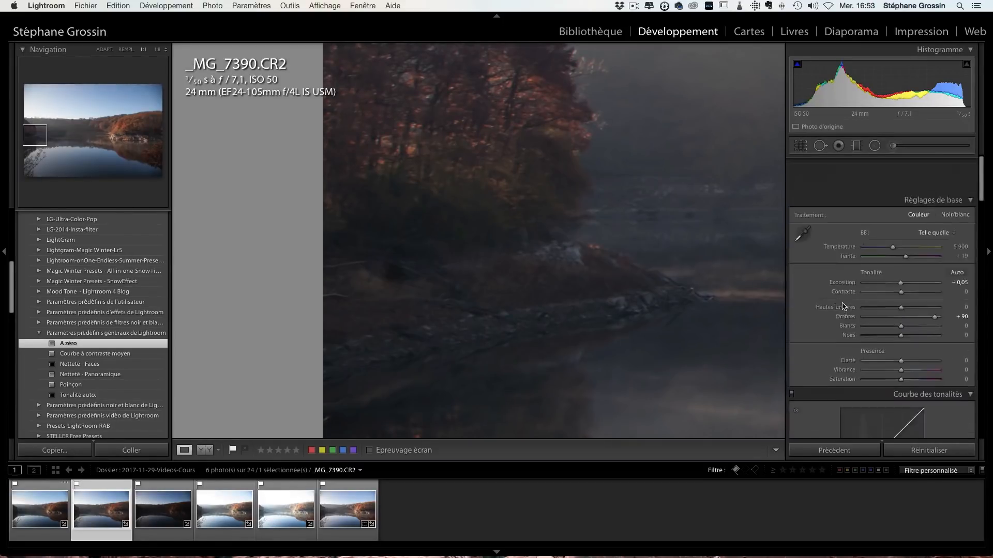
left_click(643, 295)
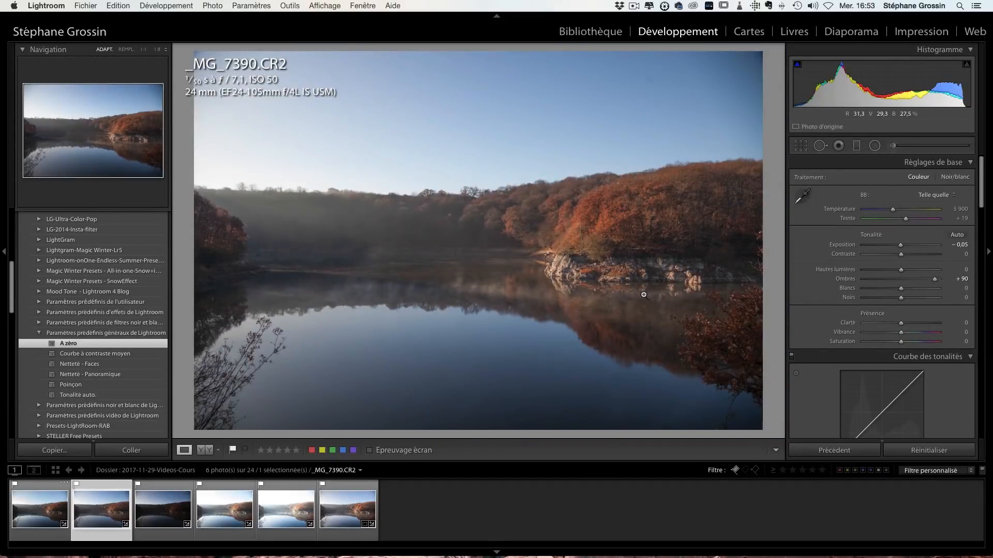